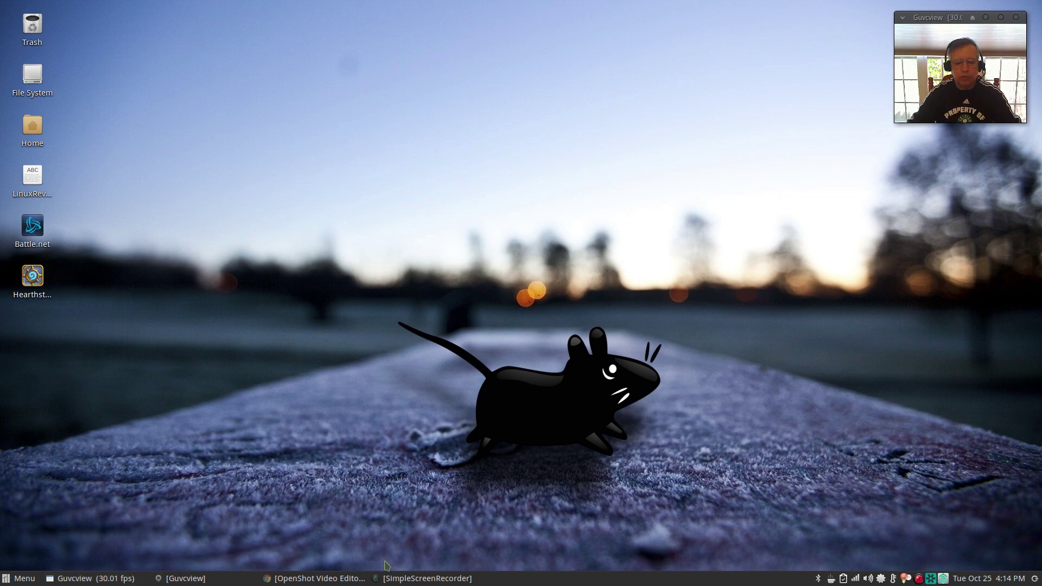
Scroll through the OpenShot 2.1.0 download page on openshot.org in Chrome, then minimize the browser
click(347, 578)
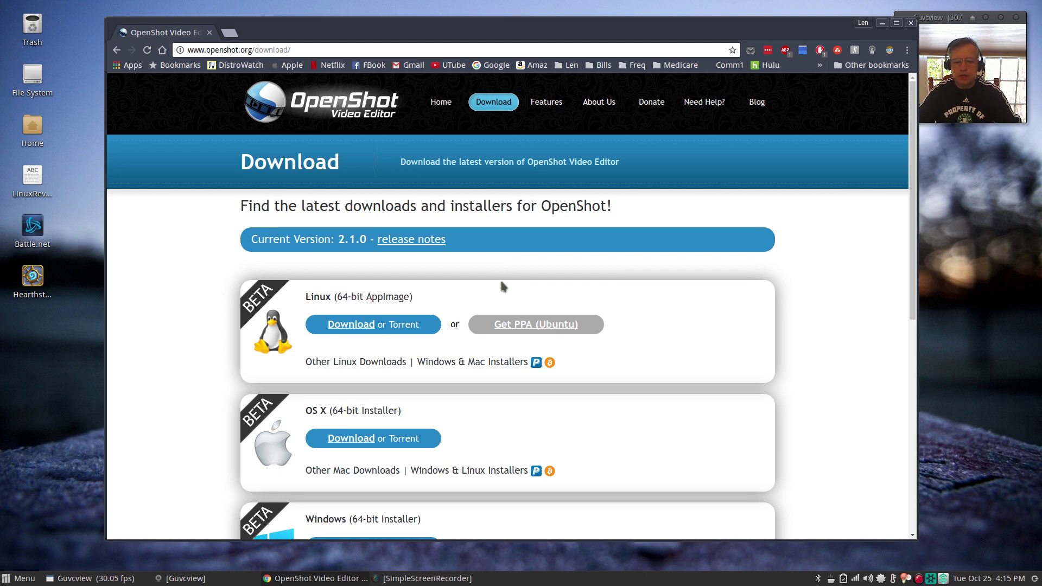
scroll(499, 281, down, 2)
scroll(500, 324, down, 4)
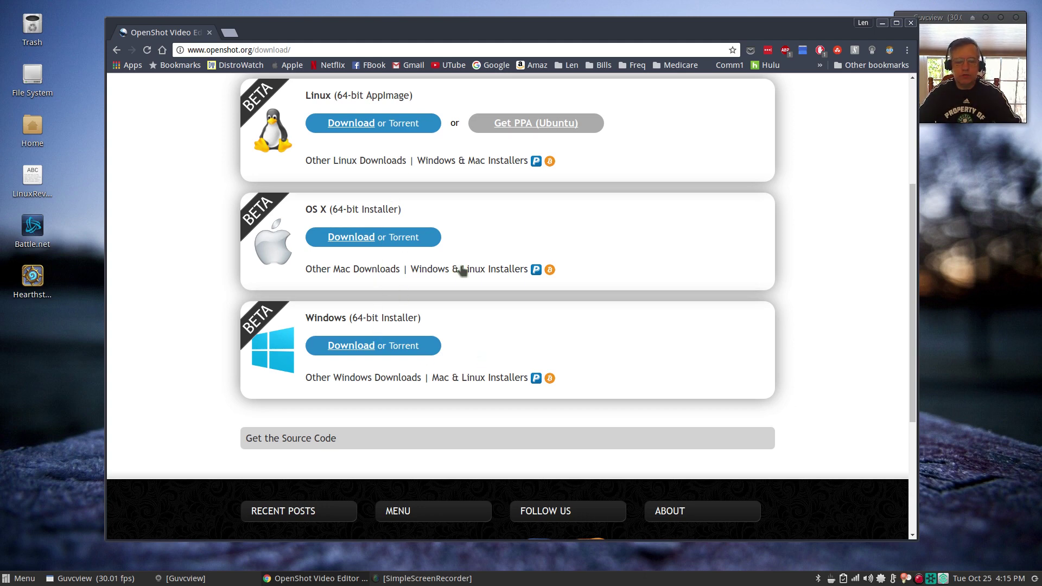
scroll(511, 333, up, 3)
scroll(512, 332, up, 1)
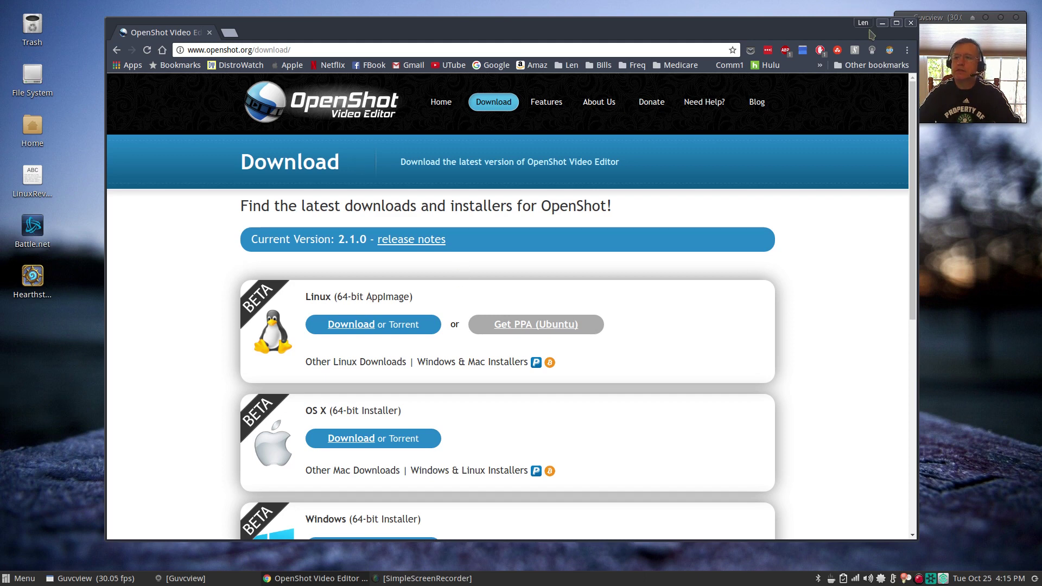
drag(757, 29, 715, 27)
click(841, 23)
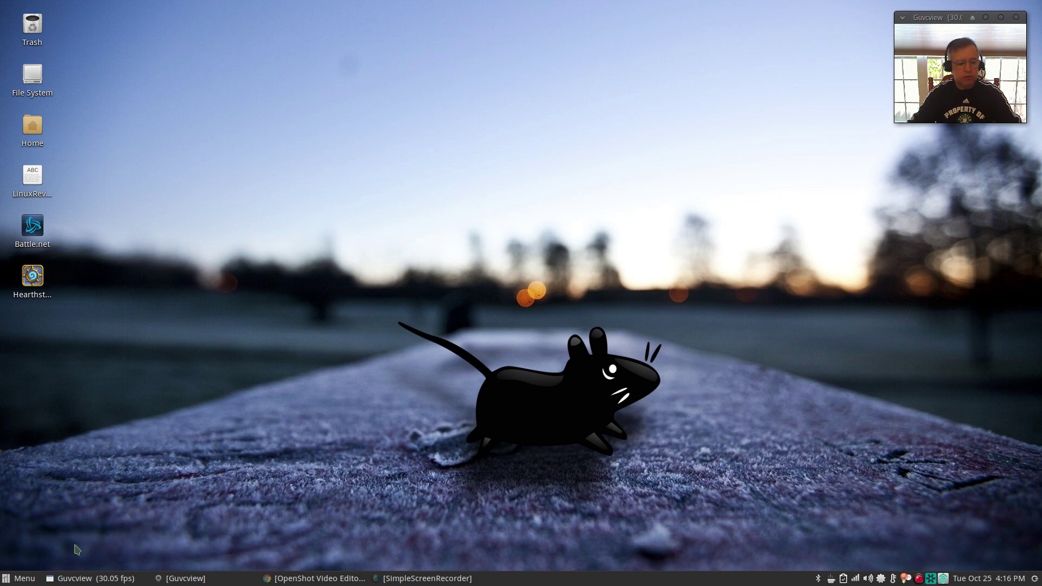
Launch OpenShot Video Editor from the Whisker Menu's Recently Used list and hide the tutorial
click(7, 579)
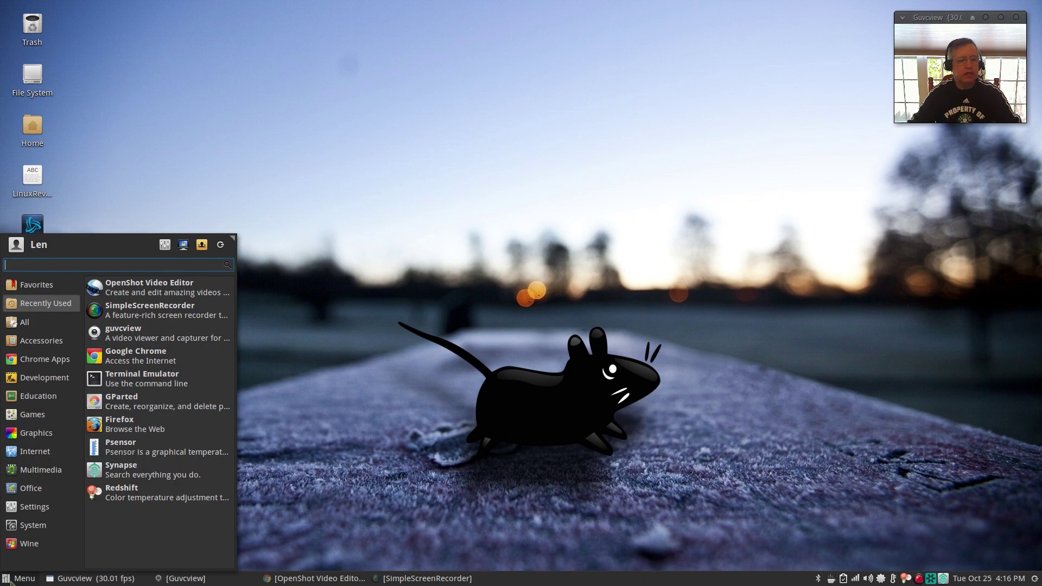
click(38, 396)
mouse_move(69, 305)
click(142, 293)
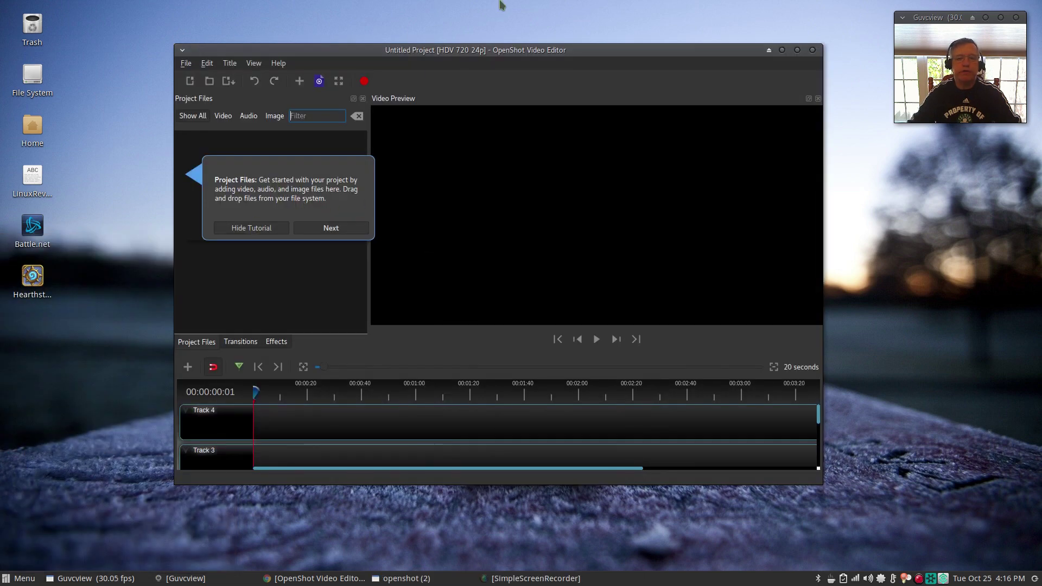
drag(509, 50, 494, 103)
click(247, 282)
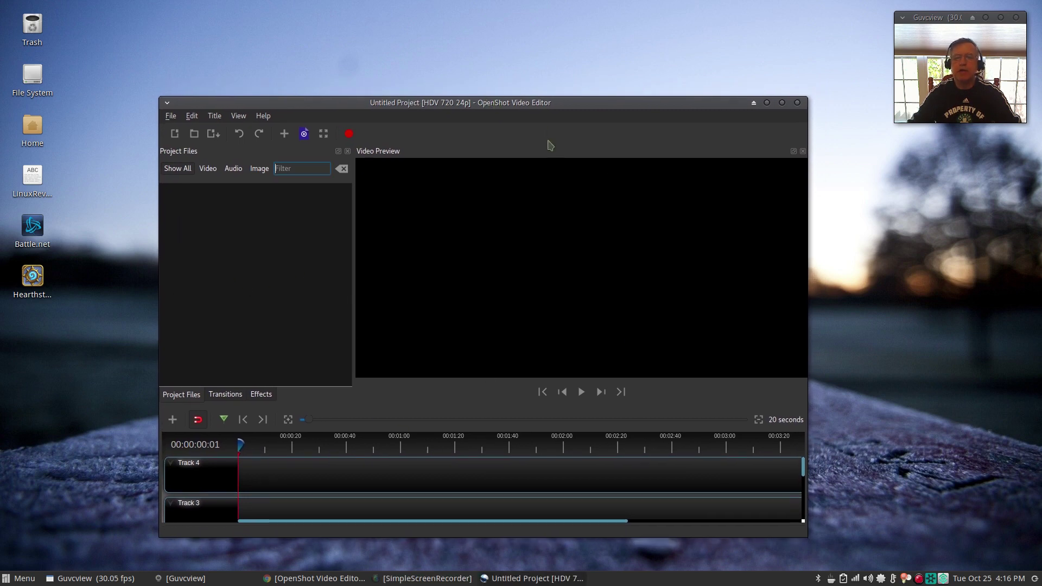
mouse_move(562, 104)
mouse_down()
mouse_move(571, 211)
mouse_move(576, 41)
mouse_move(564, 86)
mouse_up()
Import manjaro-2016-10-25_13.48.17.mkv from the Videos folder into the project
click(176, 94)
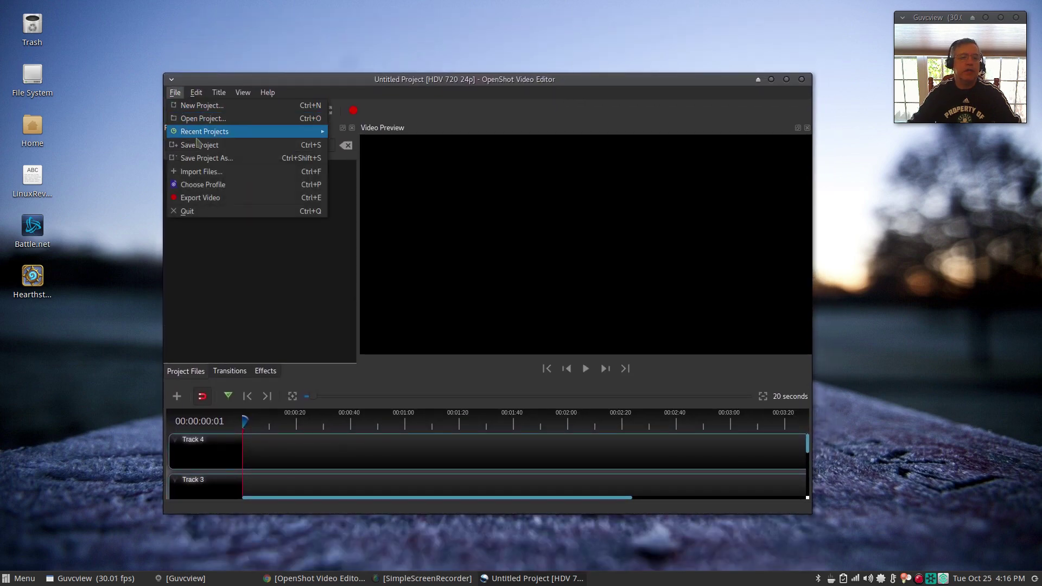
click(201, 171)
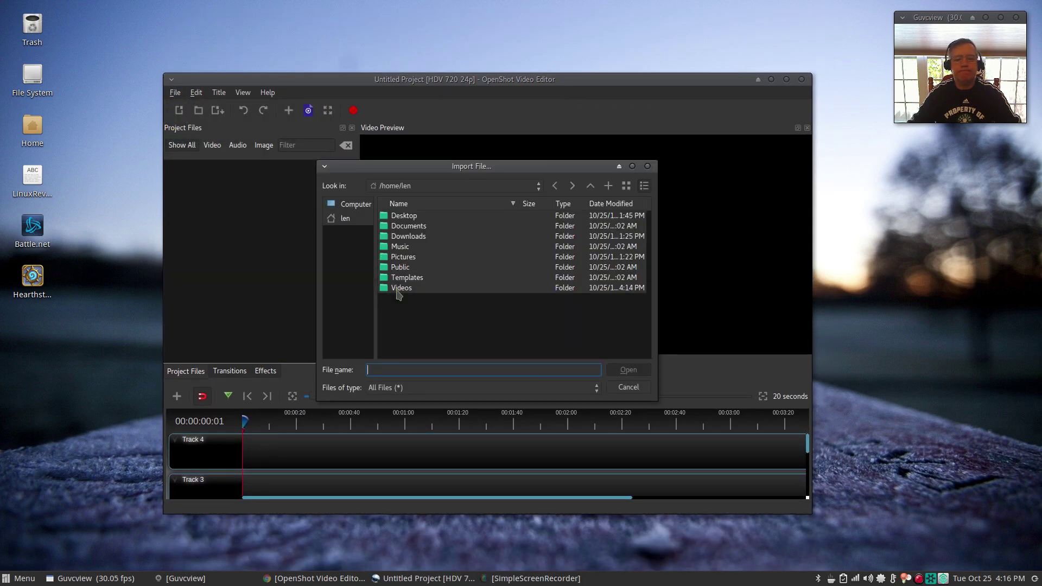
double_click(398, 289)
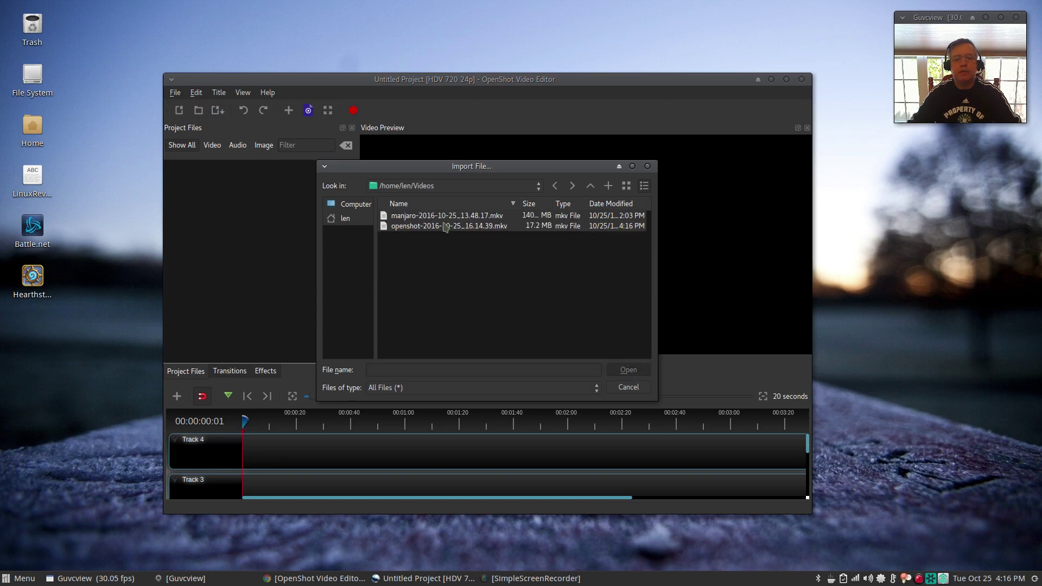
click(437, 216)
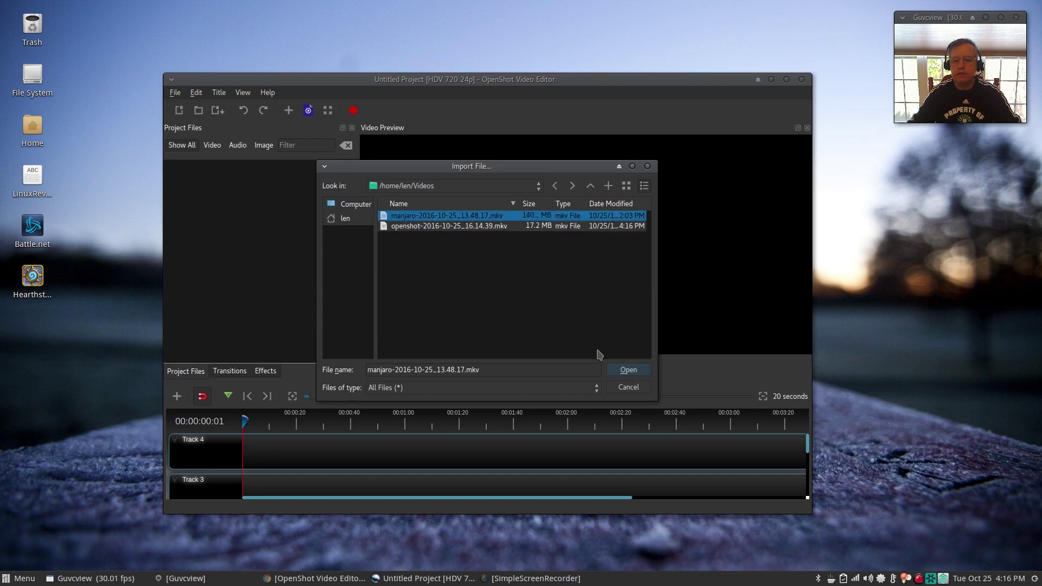
click(625, 373)
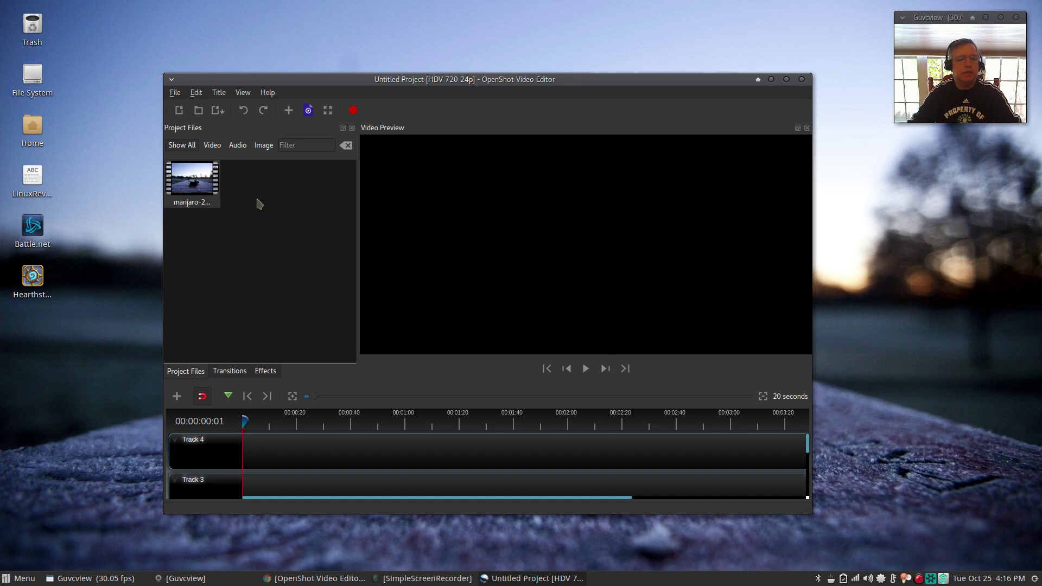
Place the manjaro clip at the start of Track 4, play the preview and check the volume
drag(190, 185, 244, 448)
click(586, 369)
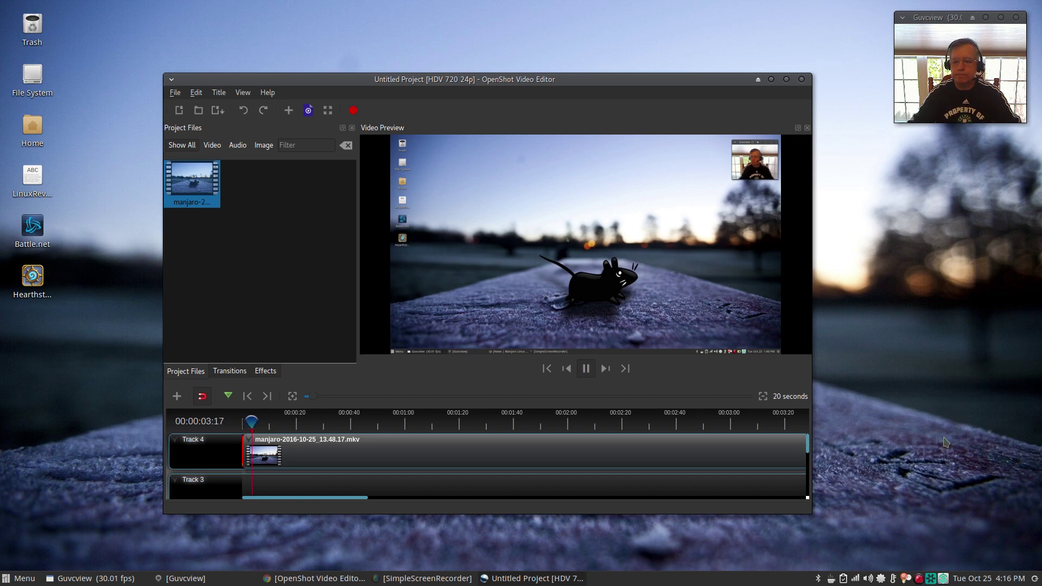
click(868, 578)
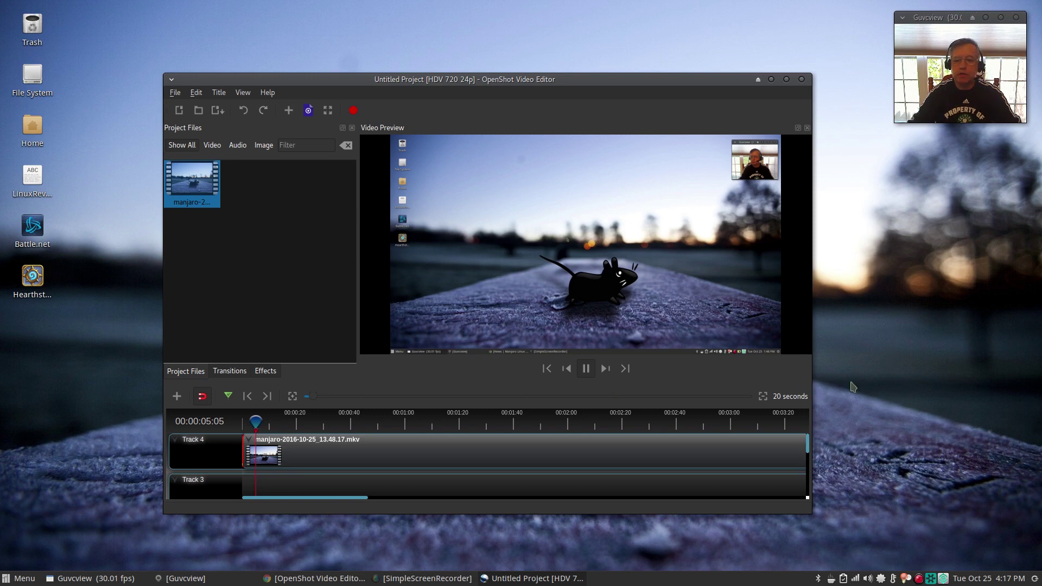
Pause and resume the preview, still frozen at 00:00:05:05, then raise the editor window
click(585, 370)
click(585, 369)
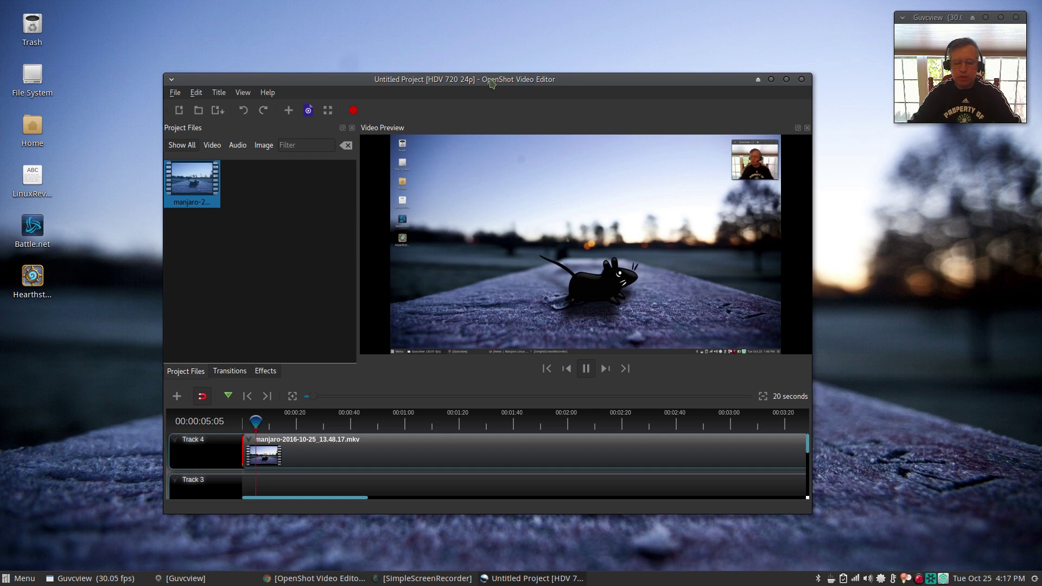
drag(490, 80, 491, 44)
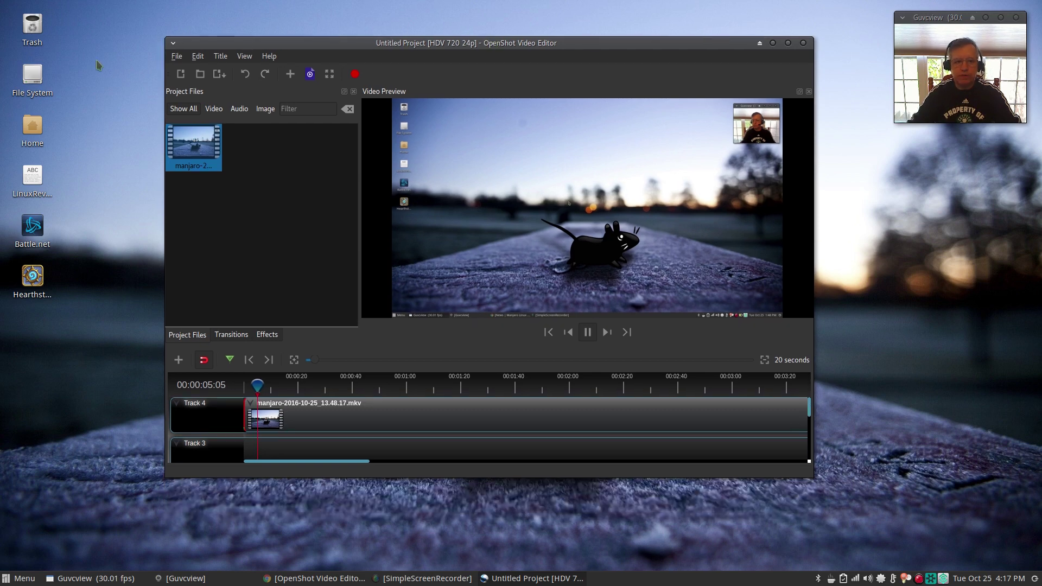
click(269, 57)
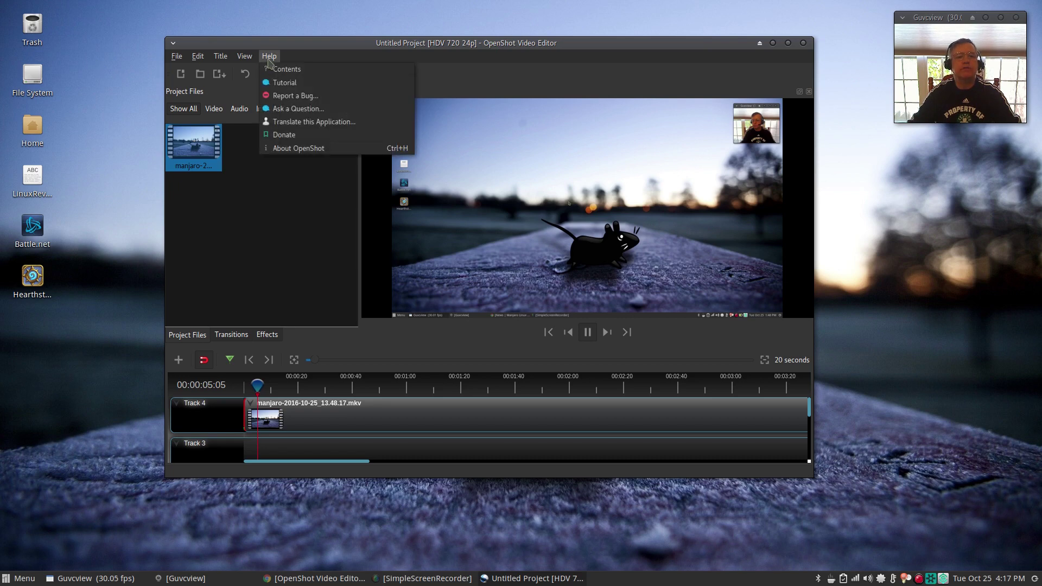
click(286, 152)
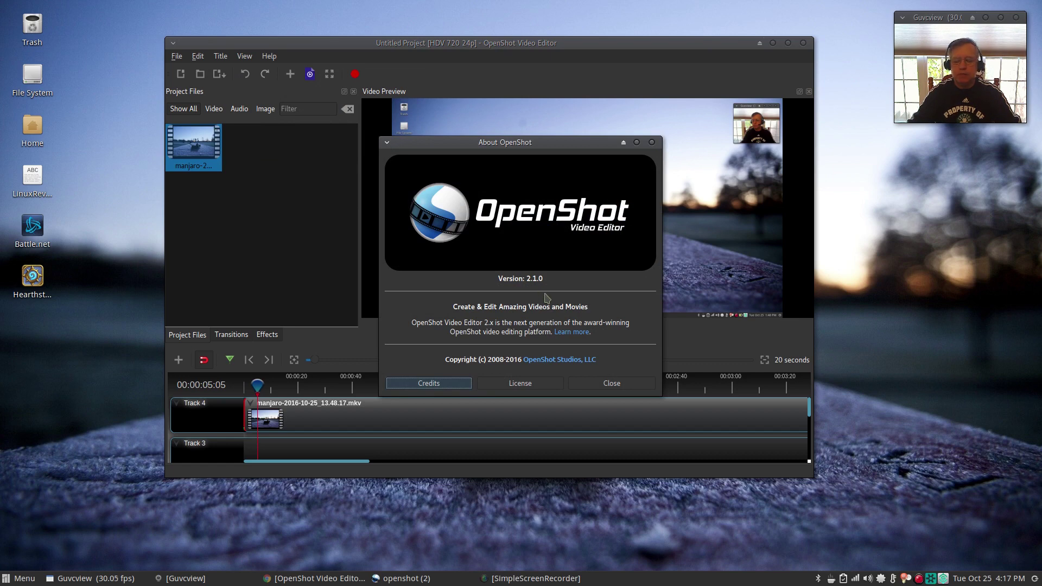
click(610, 386)
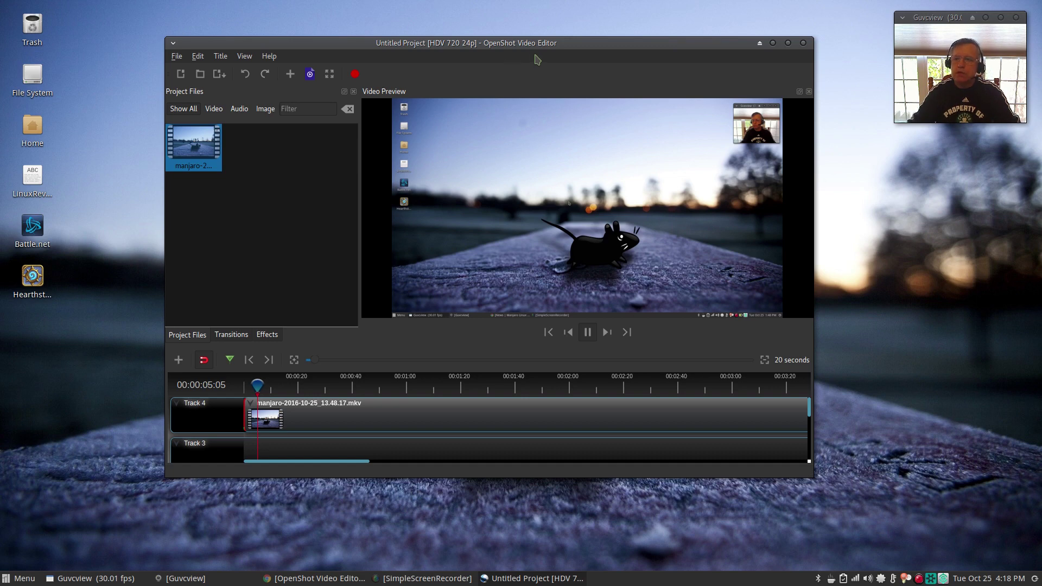
Close OpenShot without saving changes, then confirm force-terminating the not-responding editor
click(804, 43)
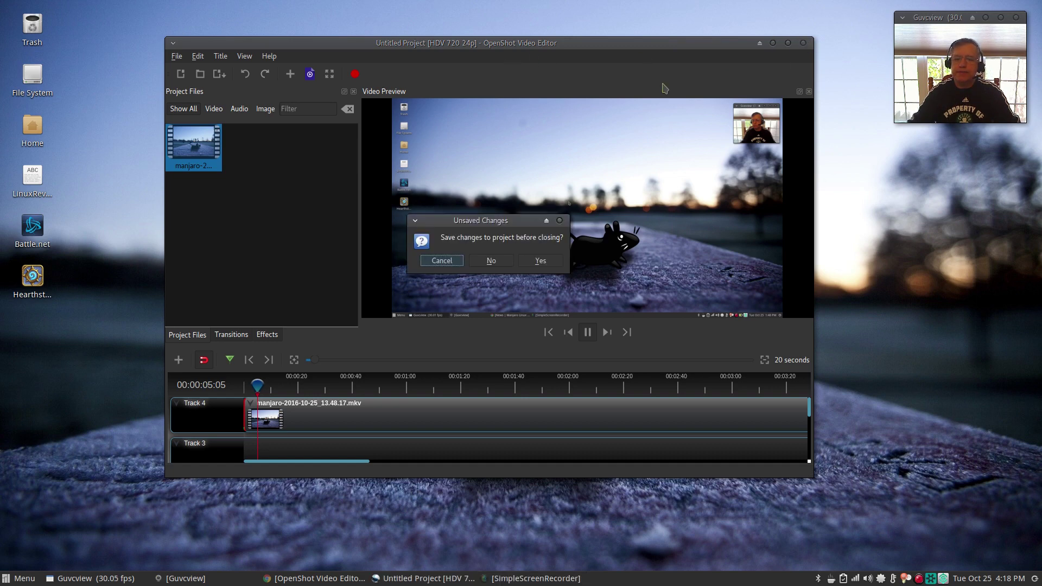
click(493, 262)
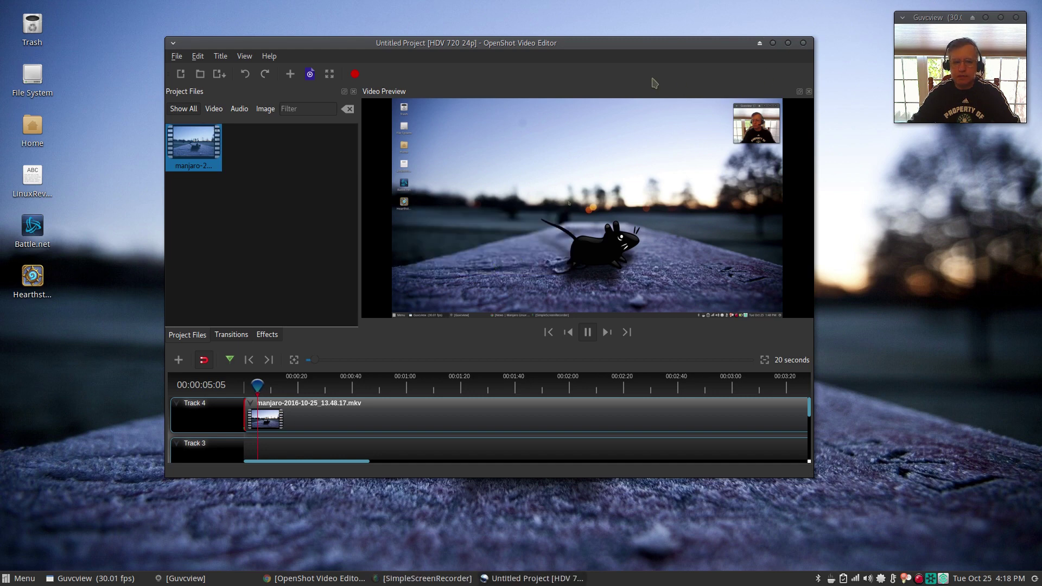
drag(607, 46, 553, 65)
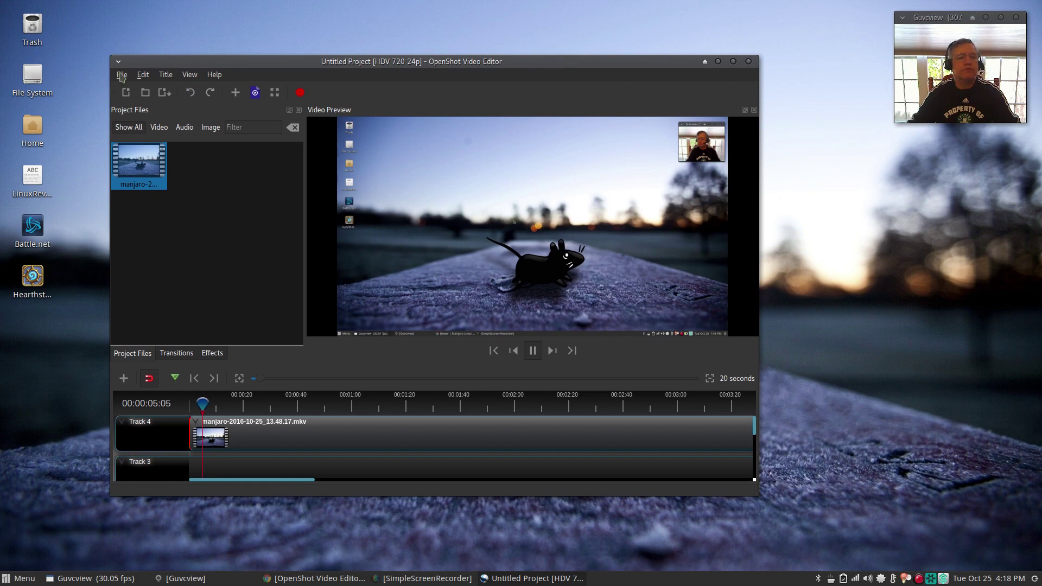
key(alt+F4)
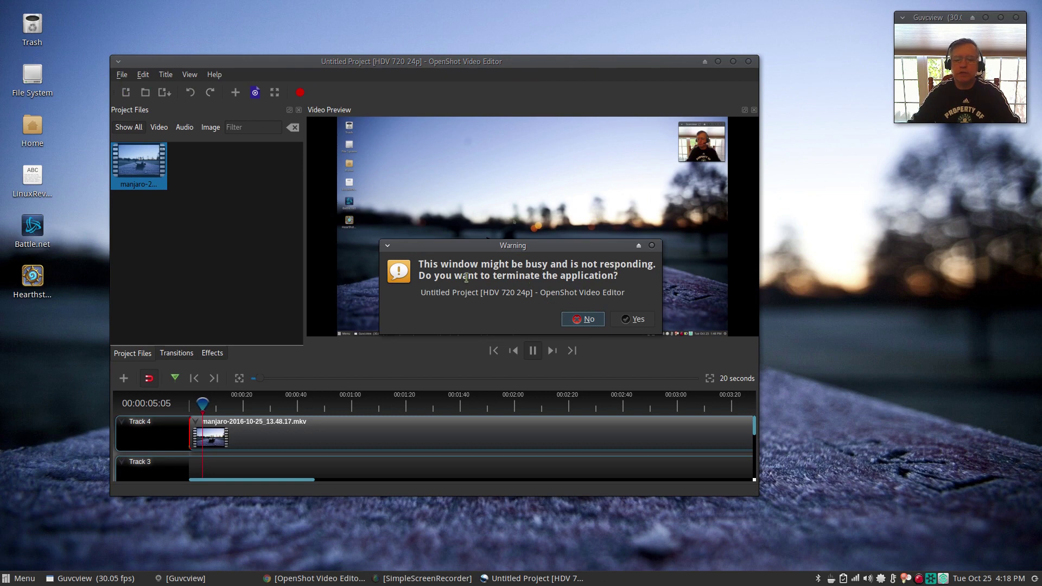
click(632, 321)
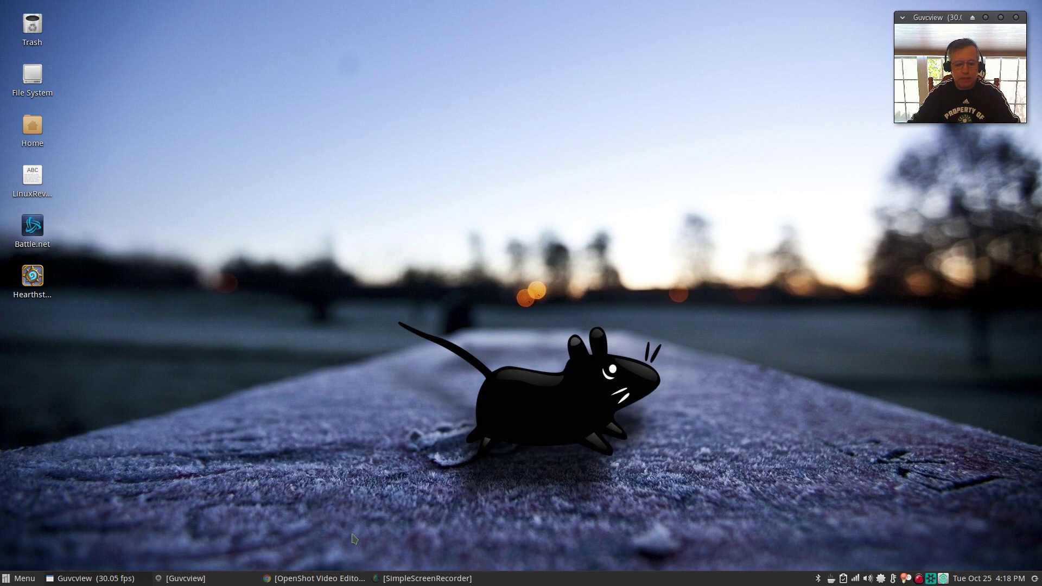